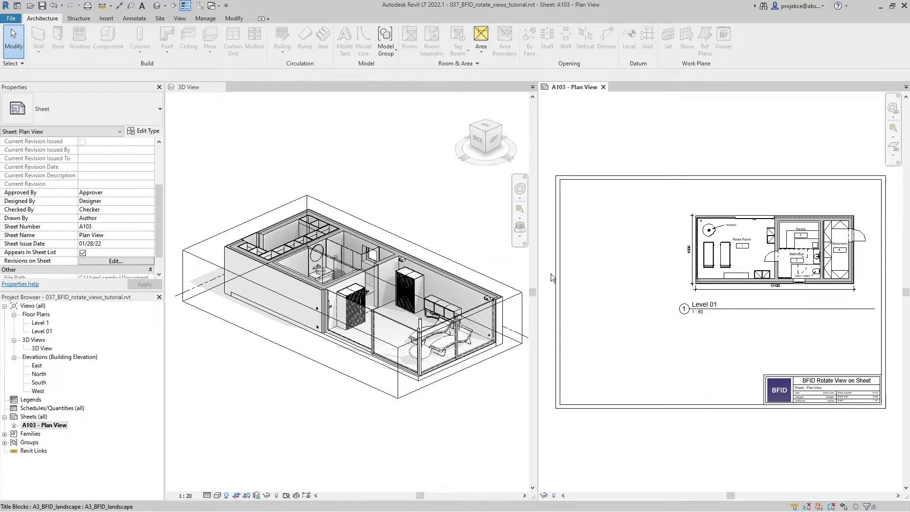
Step: Tab the views so sheet A103 fills the drawing area, zoom in, then select and deselect the Level 01 viewport
key(t)
key(w)
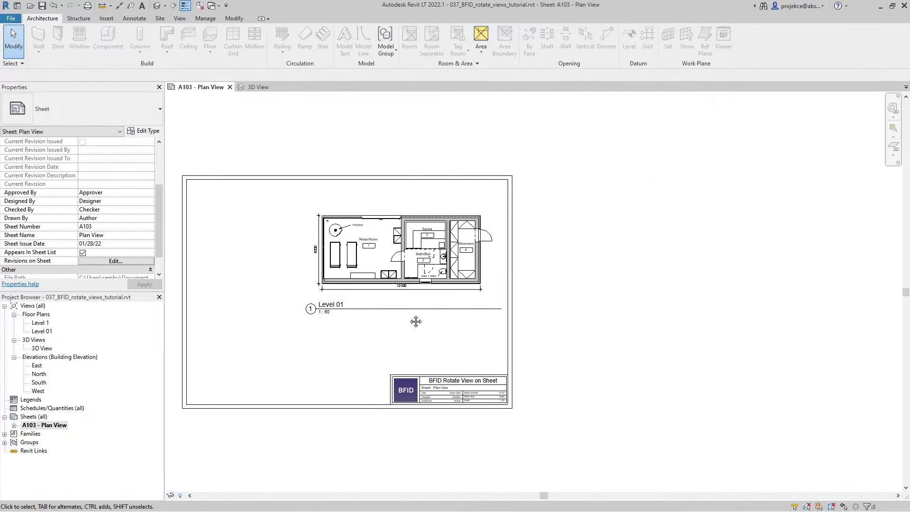
scroll(531, 307, up, 1)
scroll(564, 348, up, 2)
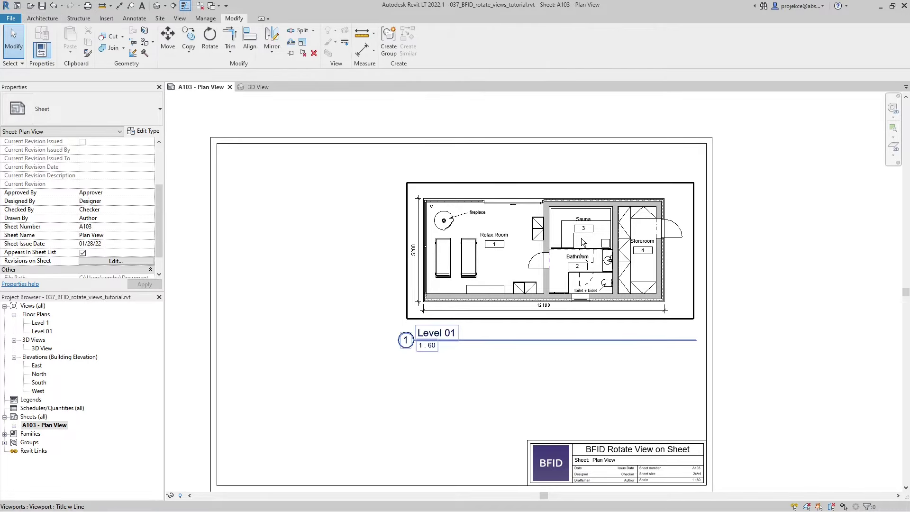
click(406, 222)
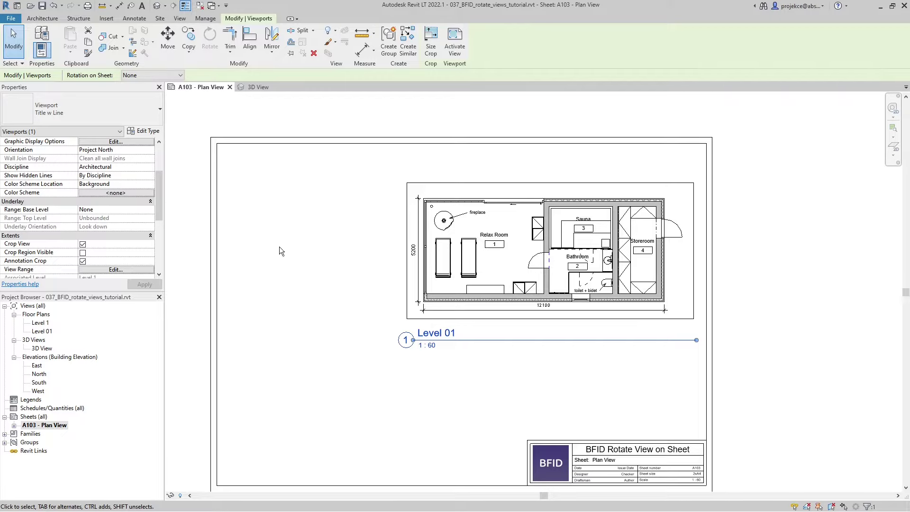
click(325, 249)
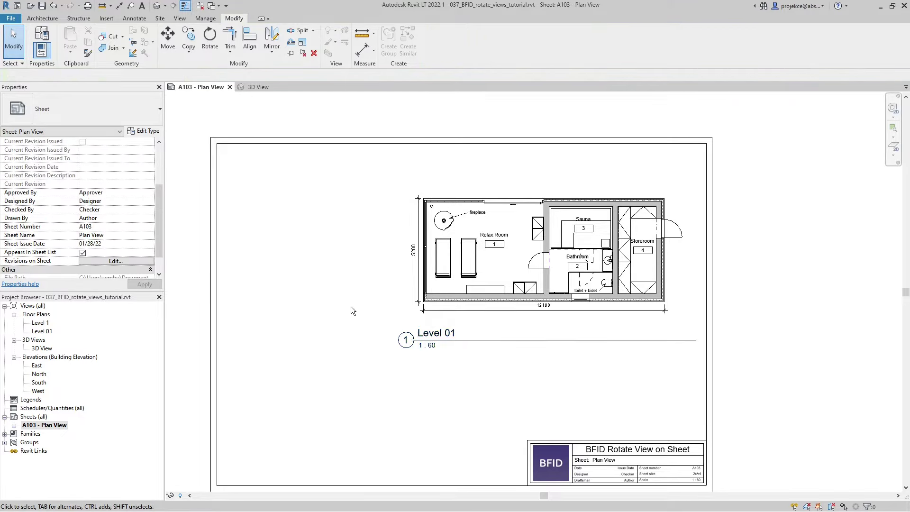
Step: Activate the Level 01 viewport, show its crop region, and select the crop boundary
double_click(520, 245)
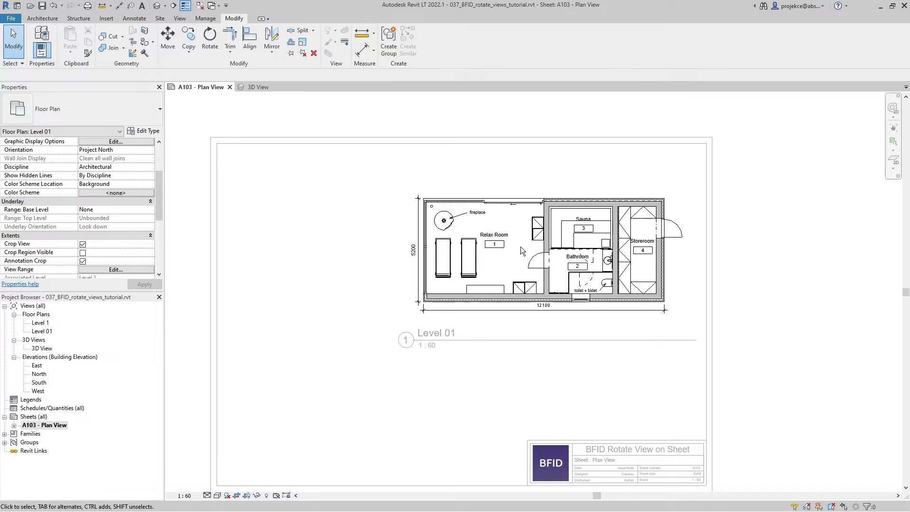
click(247, 496)
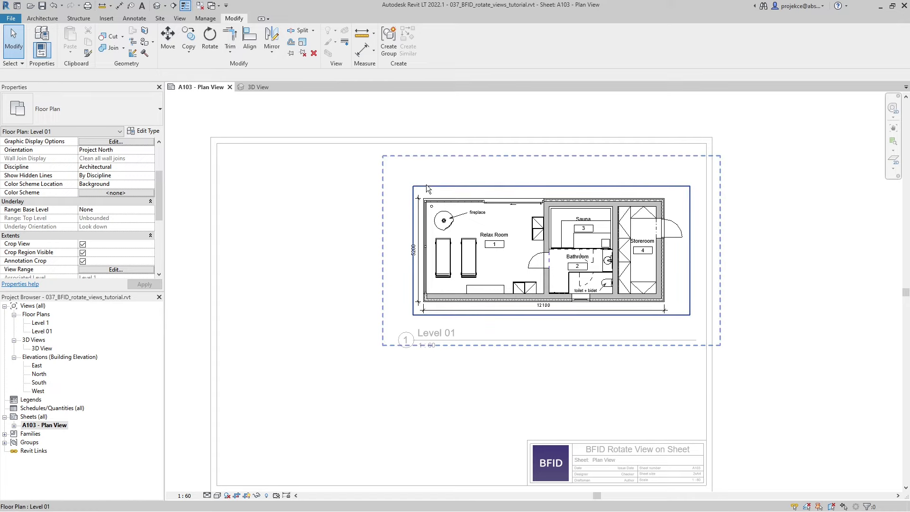
click(690, 257)
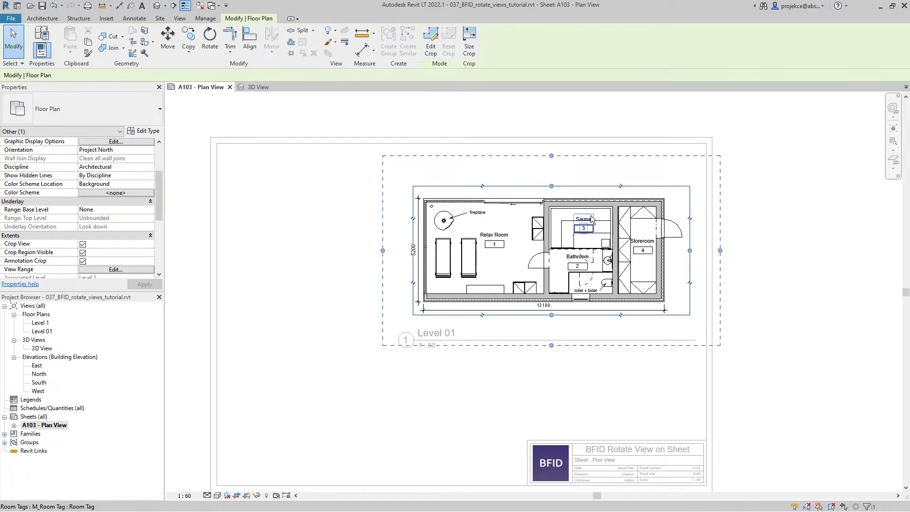
click(210, 43)
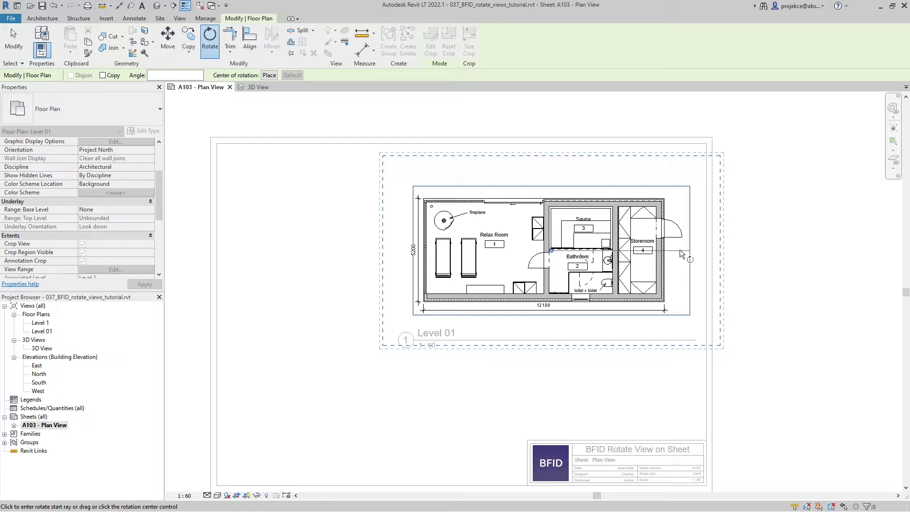
click(704, 252)
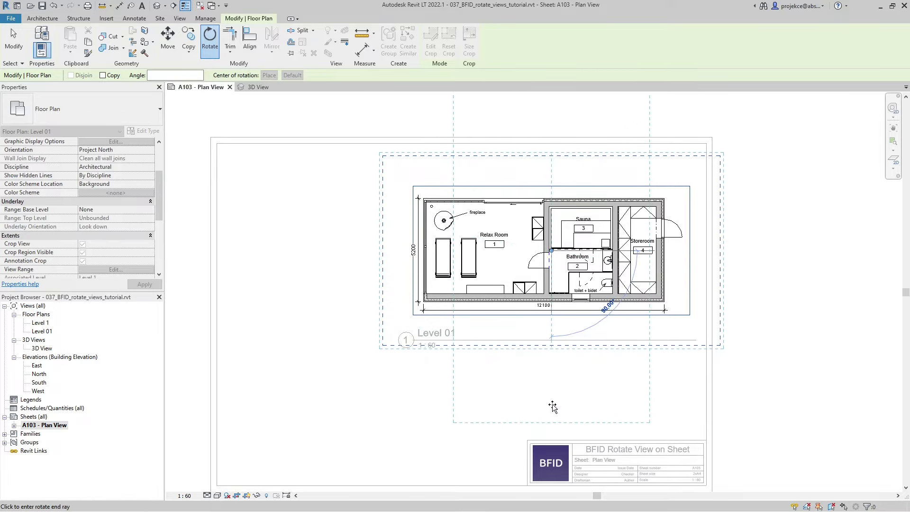
click(553, 407)
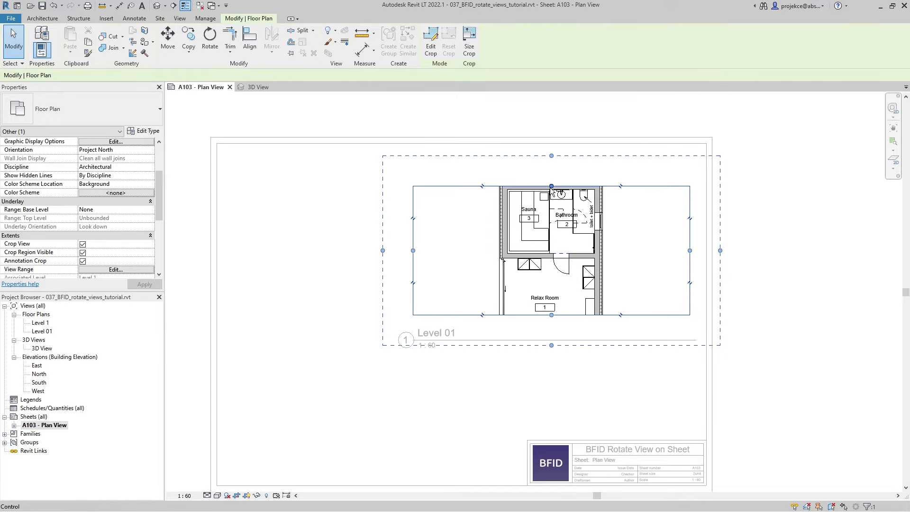
drag(551, 186, 551, 135)
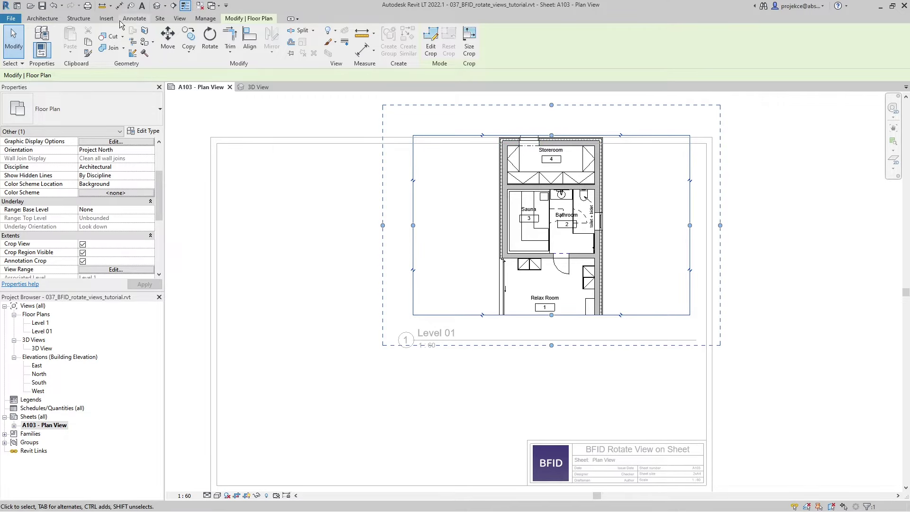
click(53, 6)
Step: Undo the previous rotation, then rotate the crop region 90° from a horizontal start ray
click(54, 7)
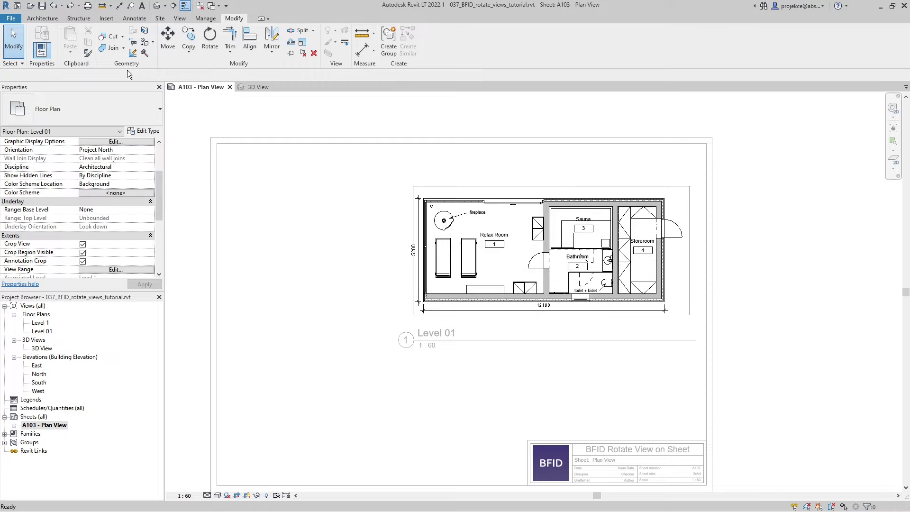
click(547, 186)
click(210, 42)
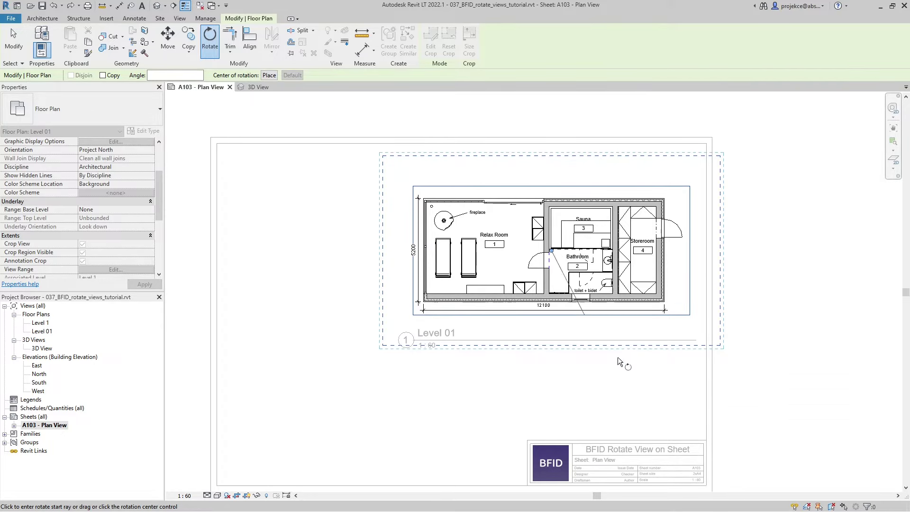
click(682, 247)
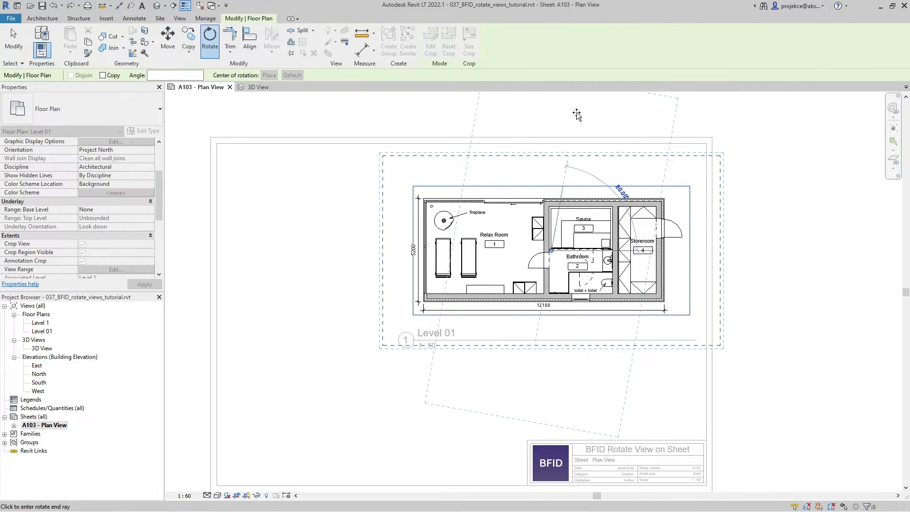
text(90)
key(Return)
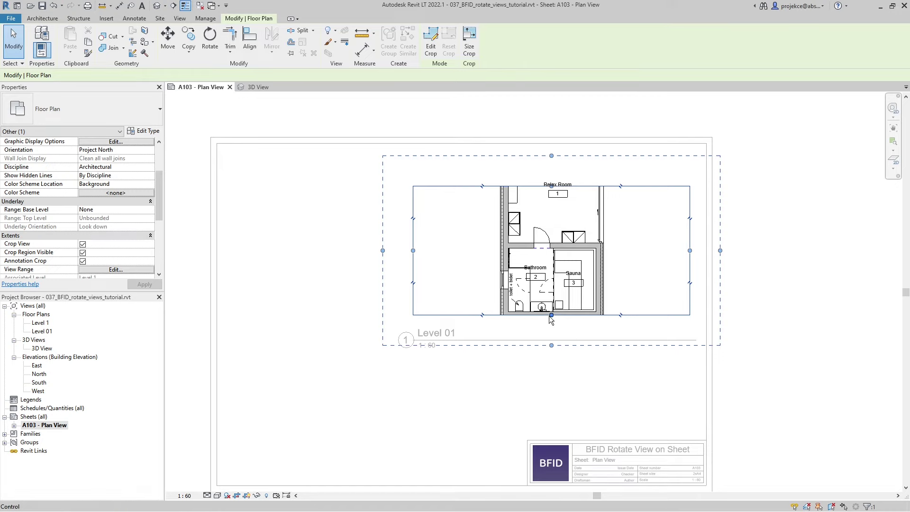
Step: Drag all four crop edges to fit the rotated plan, hide the crop, and deactivate the viewport
drag(551, 315, 551, 401)
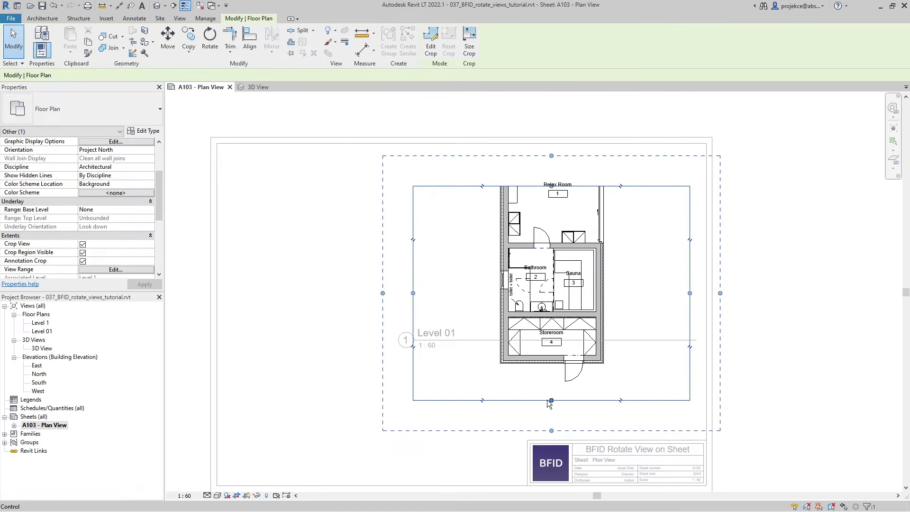
drag(413, 293, 488, 302)
drag(582, 186, 582, 106)
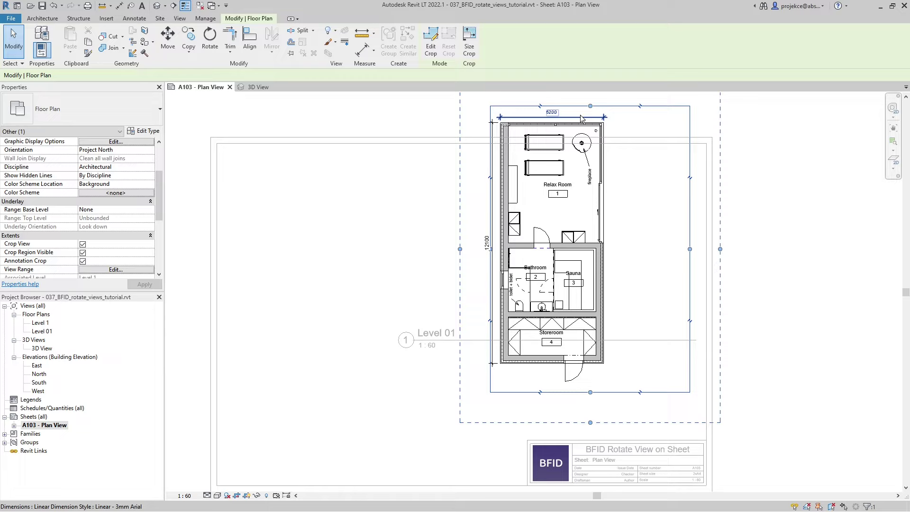
drag(690, 232, 614, 233)
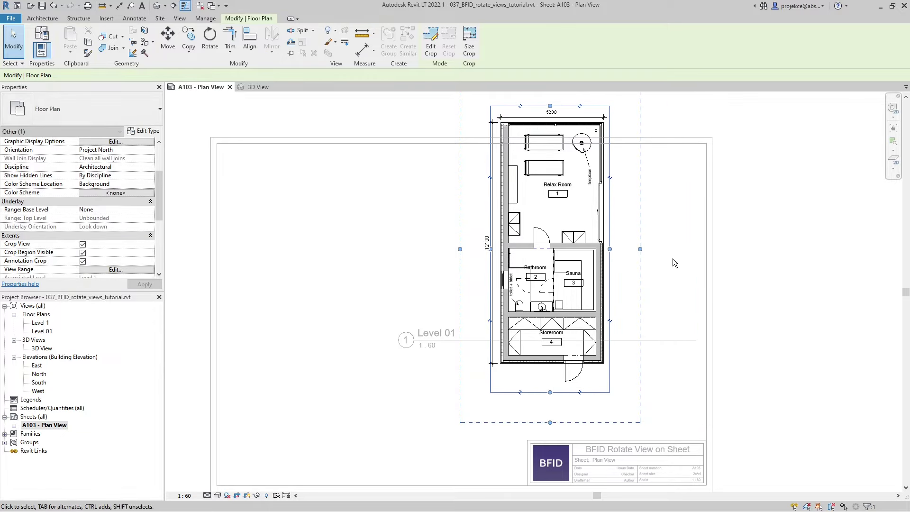
click(246, 496)
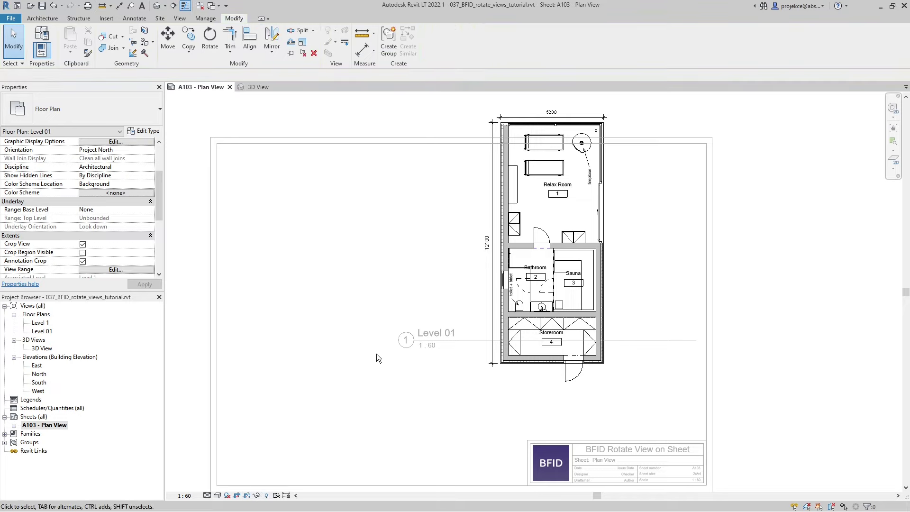
click(378, 396)
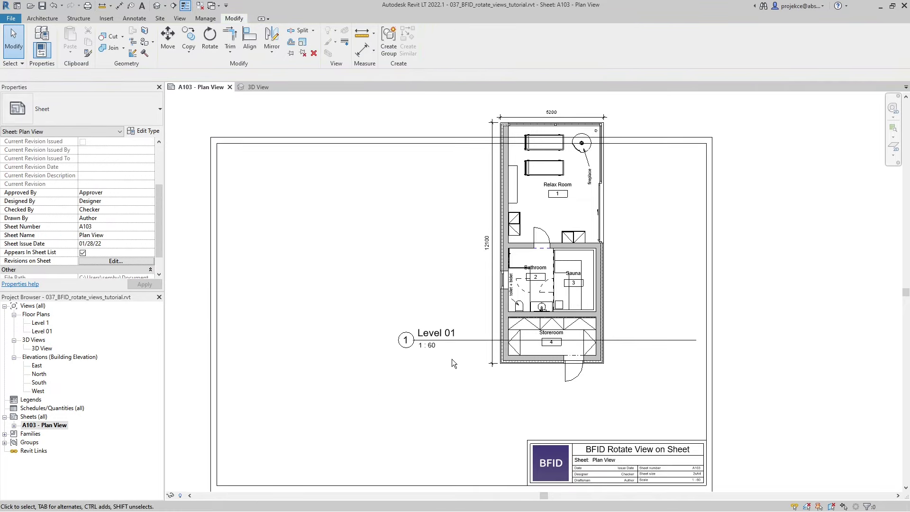
Step: Move the Level 01 viewport title below the rotated plan
click(469, 340)
drag(470, 341, 539, 395)
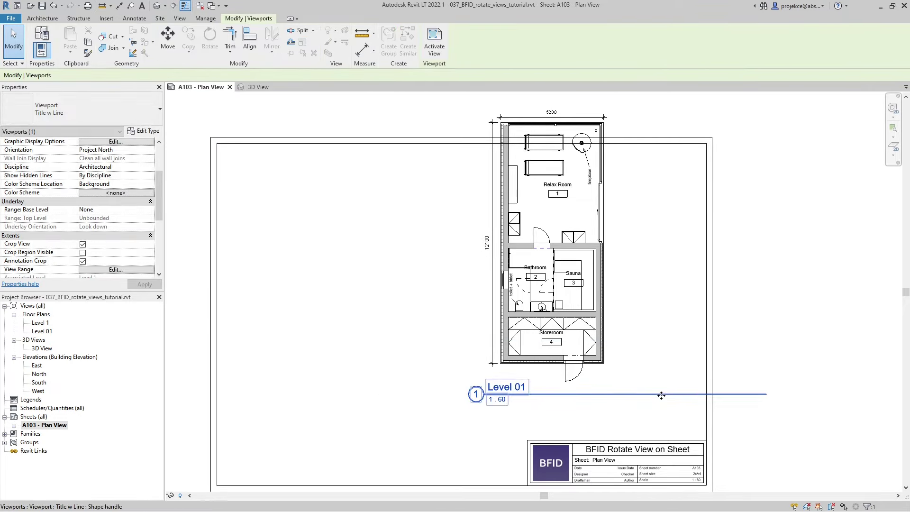
click(781, 389)
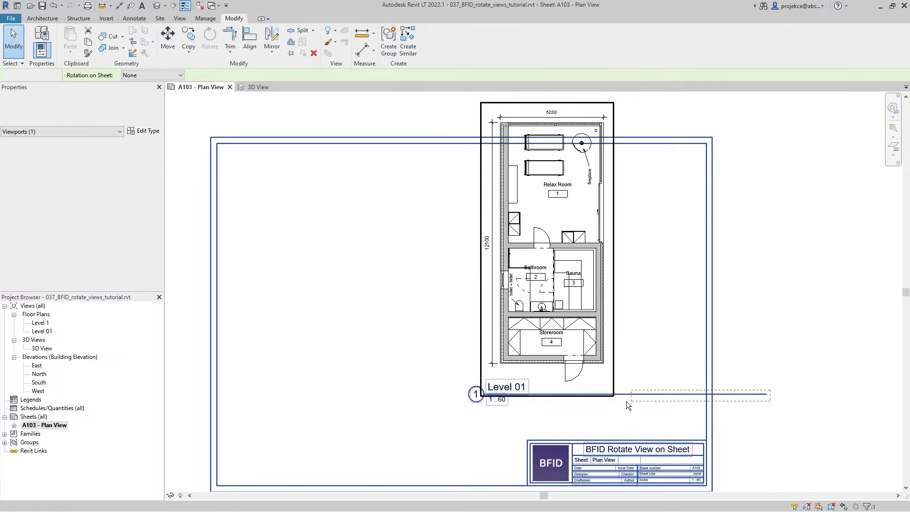
Step: Drag the Level 01 viewport to the left side of sheet A103, then deselect it
click(613, 400)
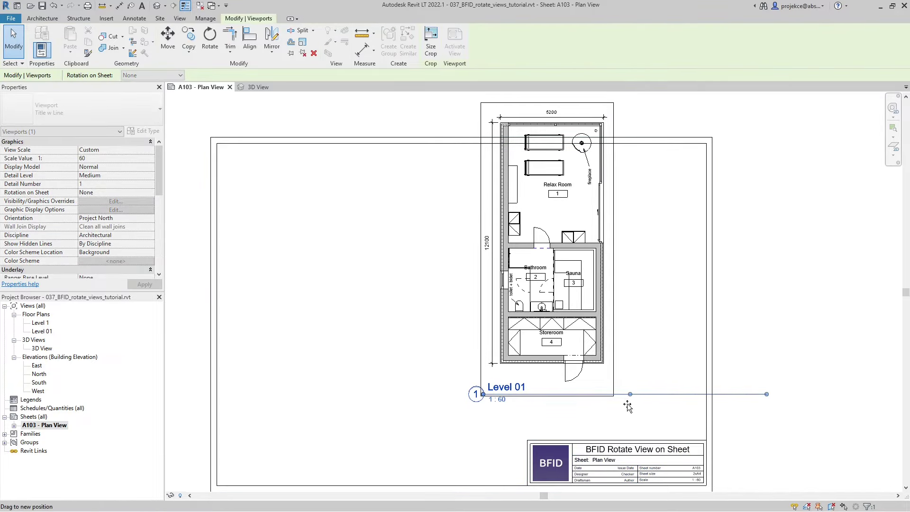
click(608, 408)
drag(560, 249, 312, 312)
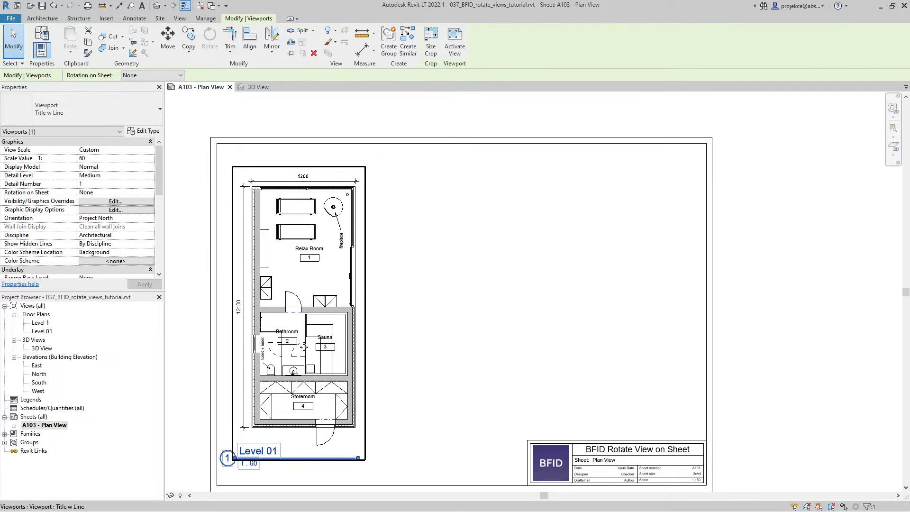
scroll(341, 263, up, 3)
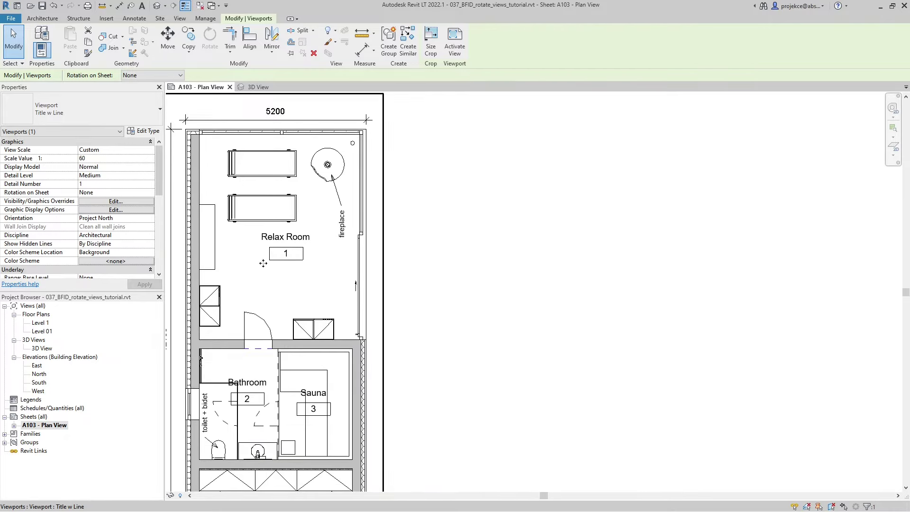
middle_drag(263, 264, 351, 199)
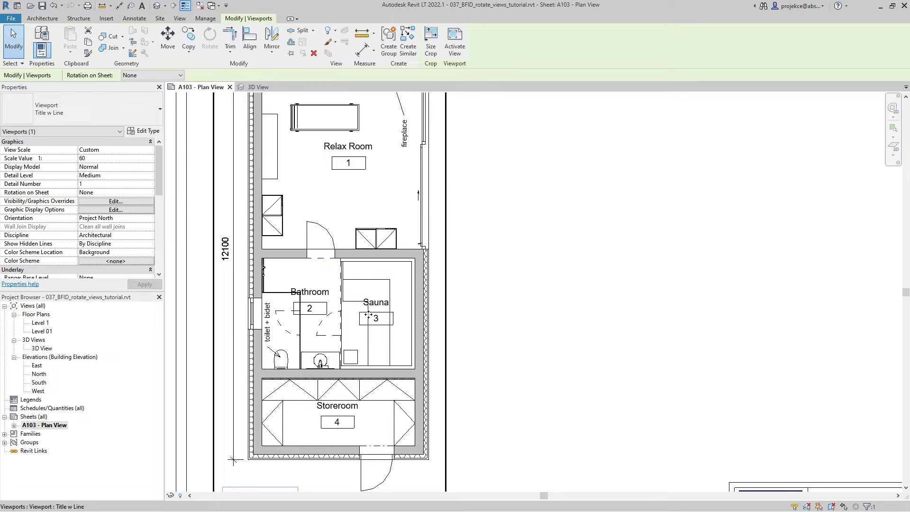
scroll(353, 341, down, 3)
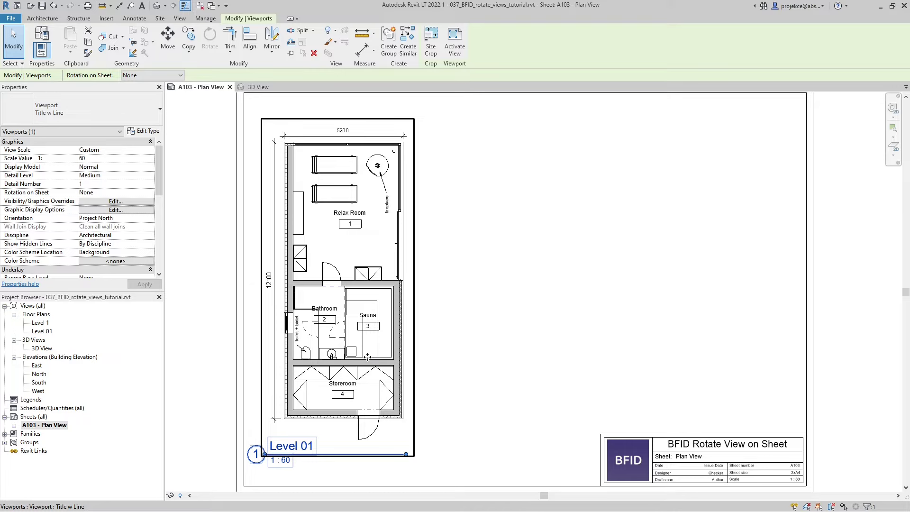
click(462, 350)
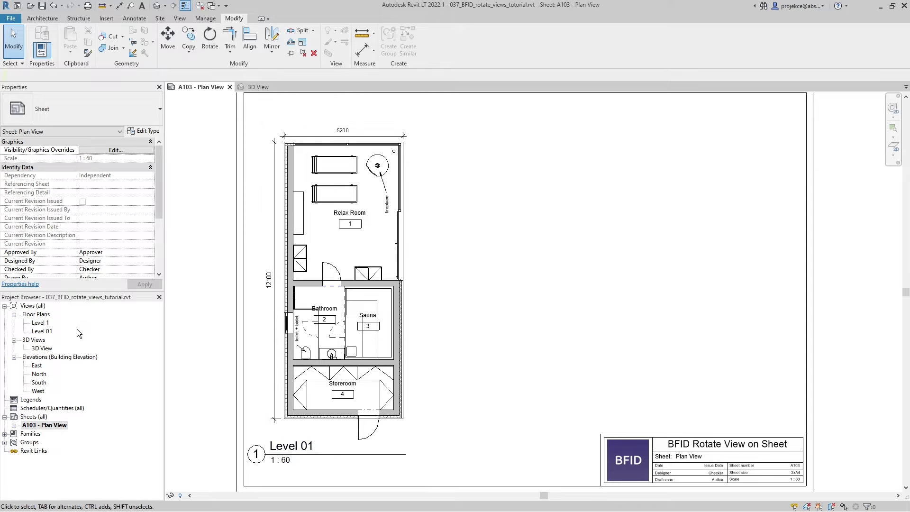
Step: Open the Level 1 floor plan, return to sheet A103, then open the Level 01 floor plan
double_click(42, 323)
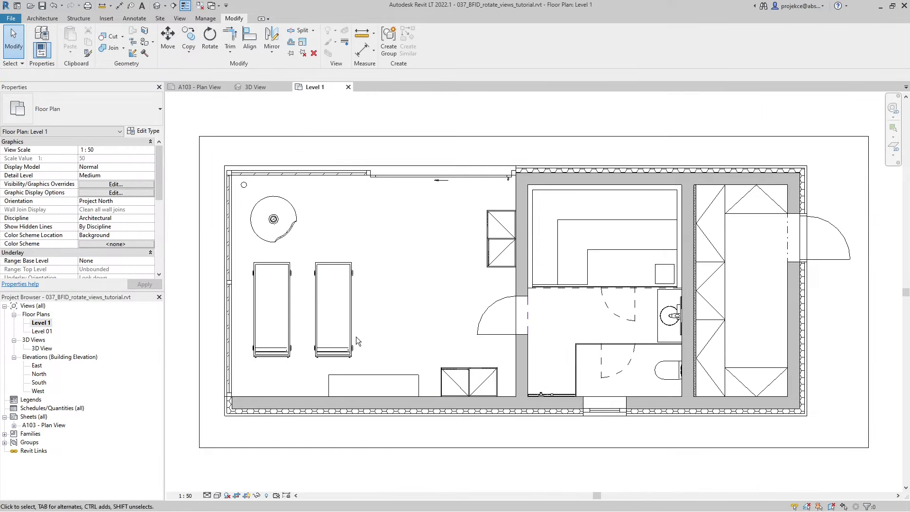
scroll(357, 341, down, 3)
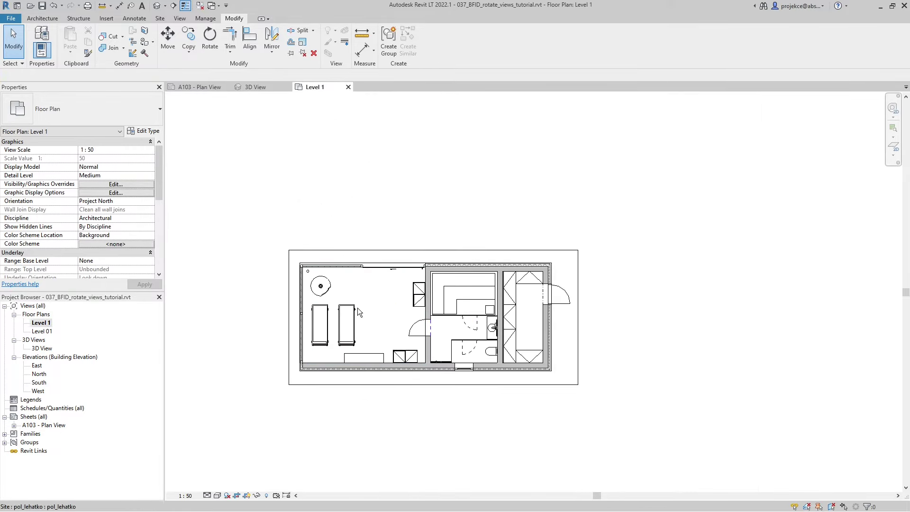
middle_drag(401, 301, 491, 299)
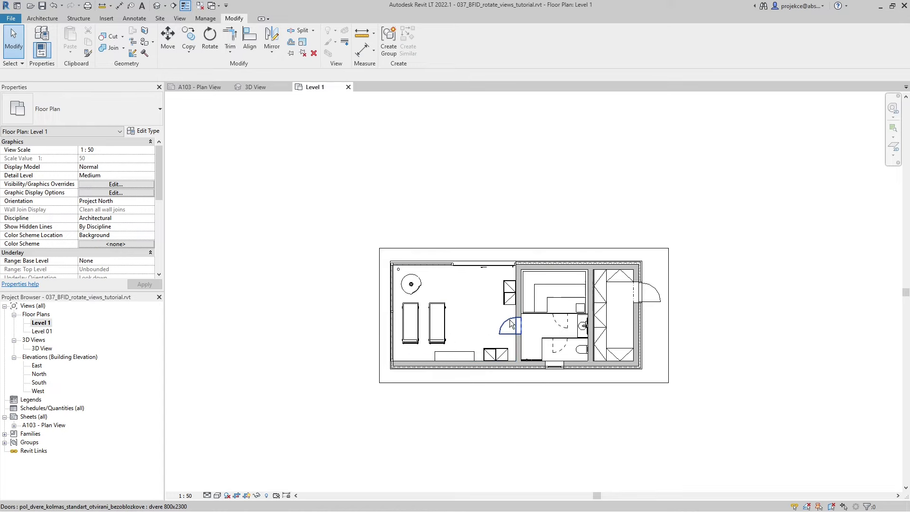
click(208, 89)
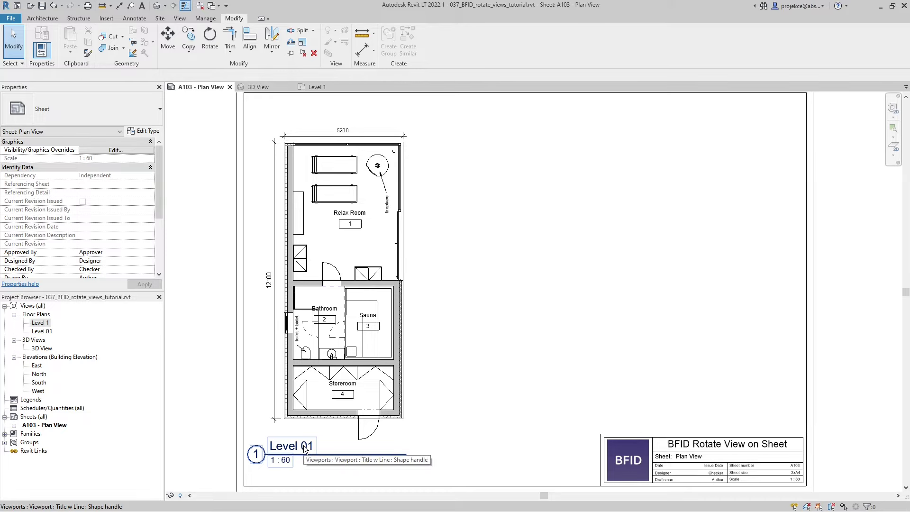
double_click(41, 332)
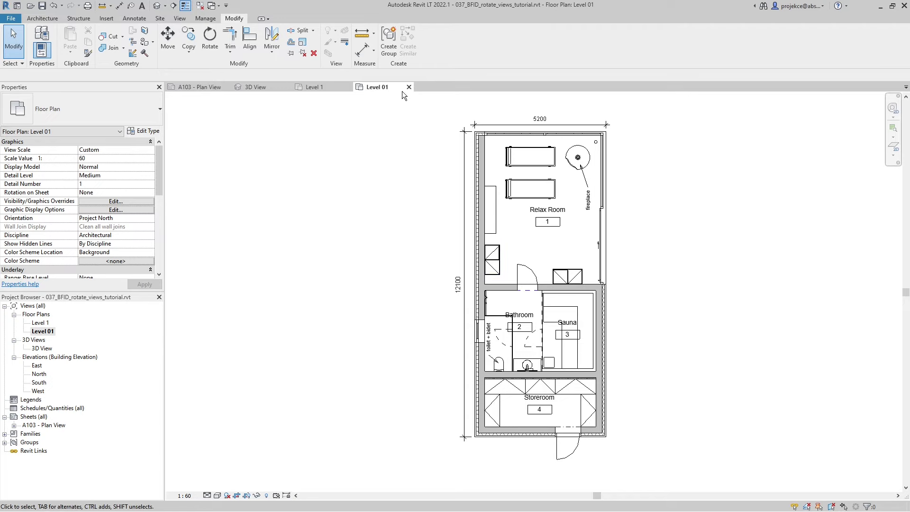
Step: On sheet A103, activate the Level 01 viewport and rotate its crop region 90° with RO
click(194, 88)
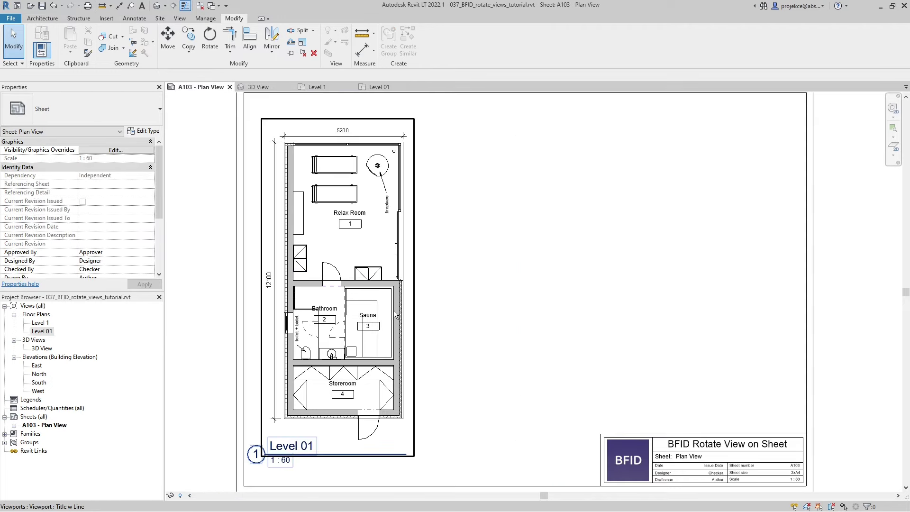
double_click(348, 249)
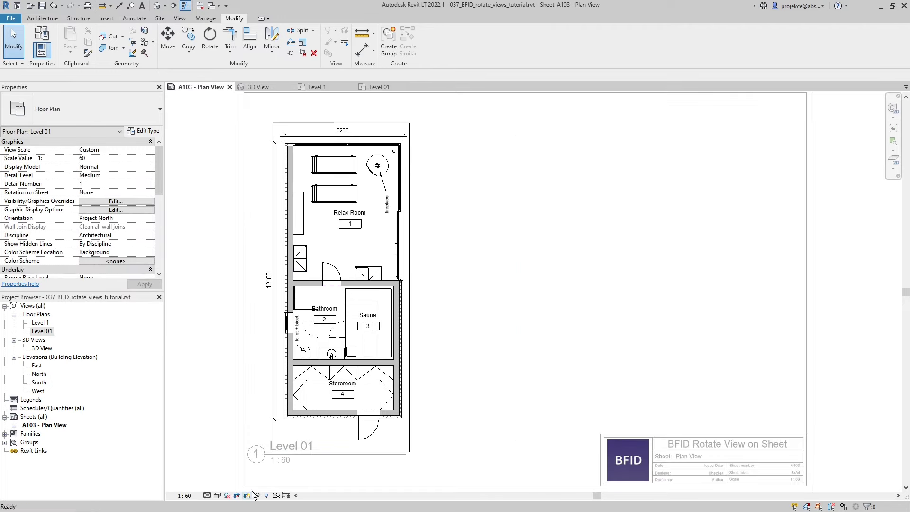
click(383, 126)
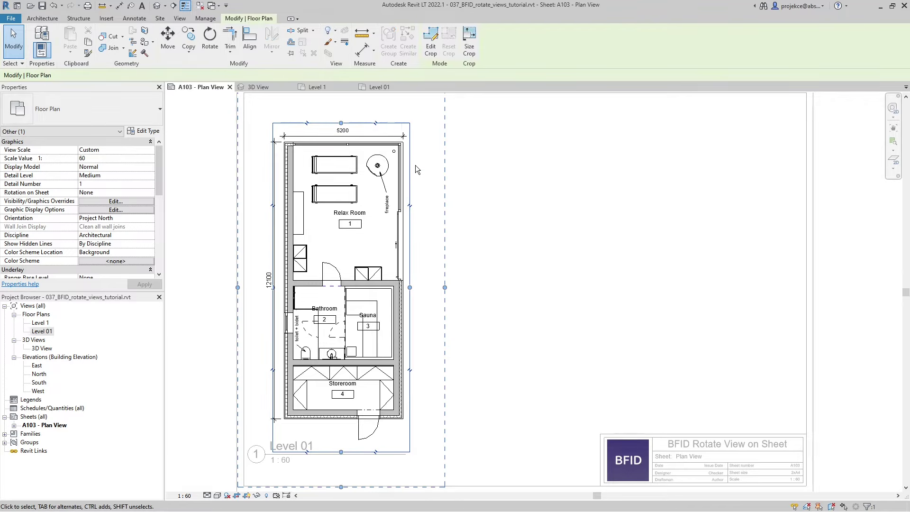
key(r)
key(o)
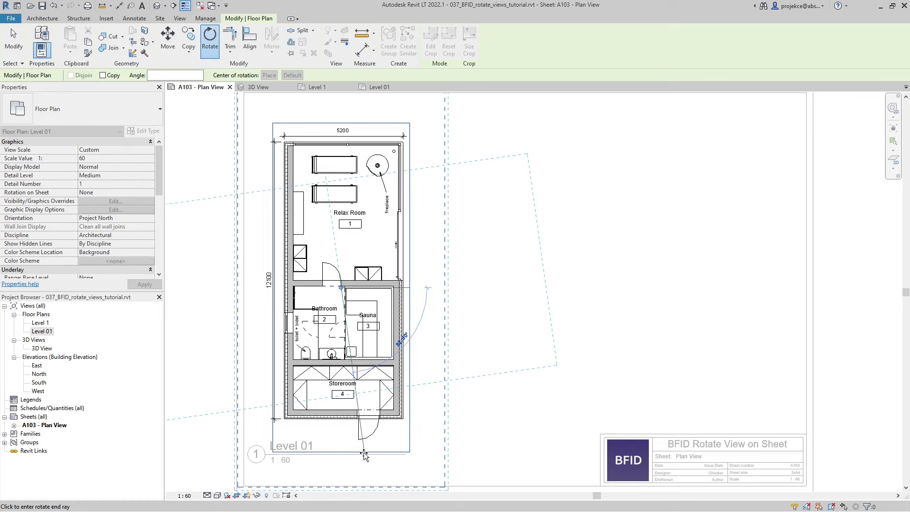
click(345, 454)
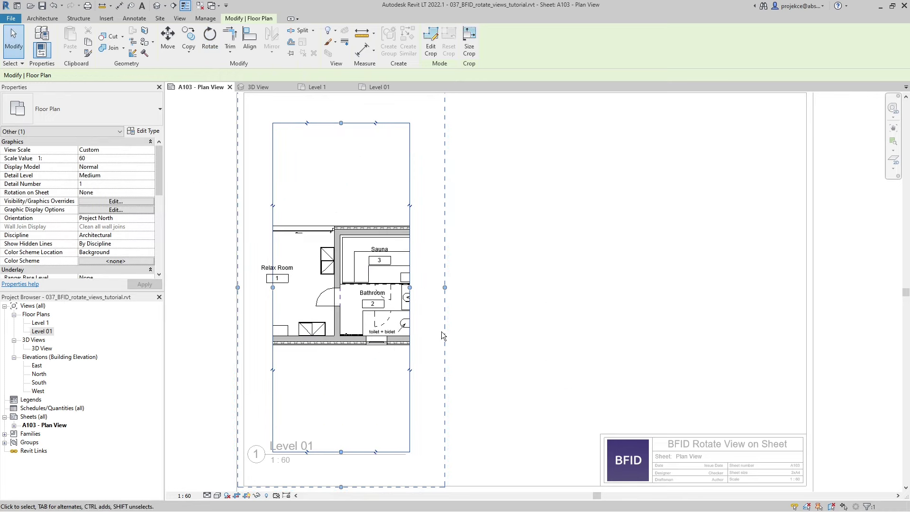
Step: Drag the crop edges so the horizontal plan, including the Storeroom, fits tightly
drag(409, 287, 697, 287)
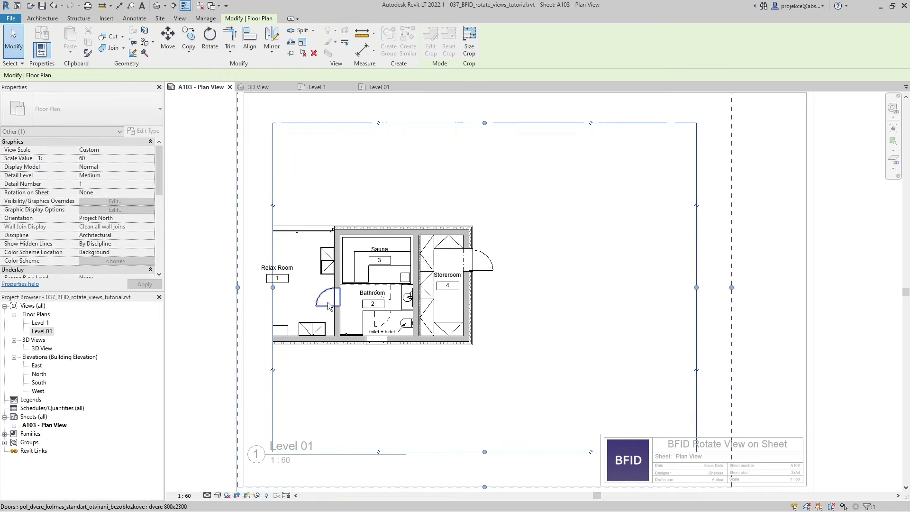
drag(273, 288, 190, 290)
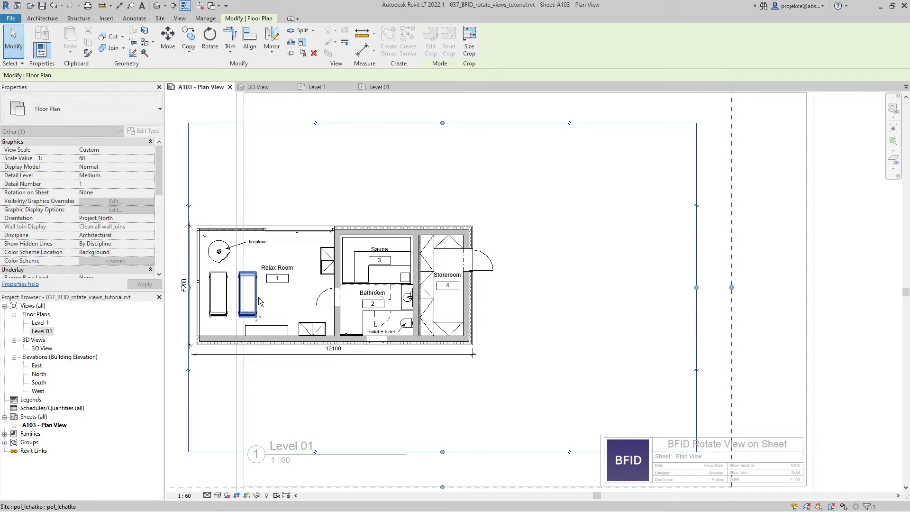
middle_drag(258, 297, 414, 288)
drag(341, 278, 311, 278)
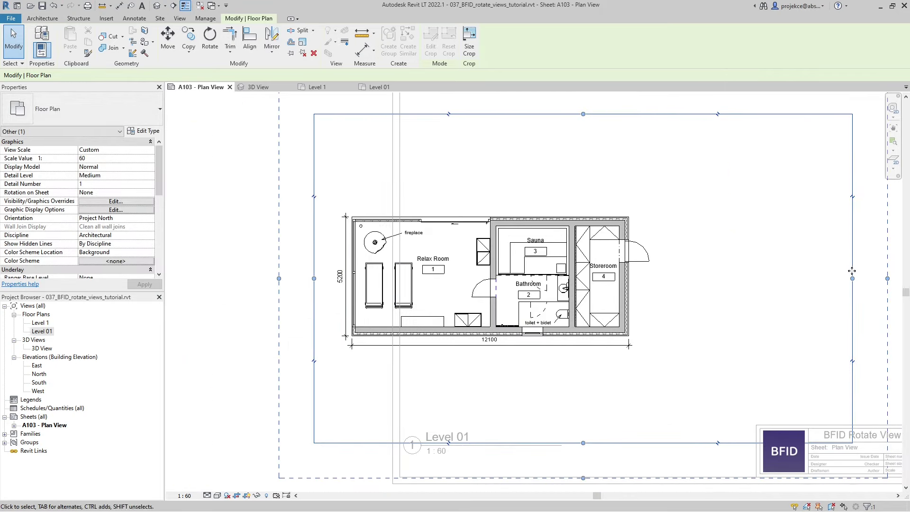
drag(852, 278, 678, 283)
scroll(759, 280, down, 2)
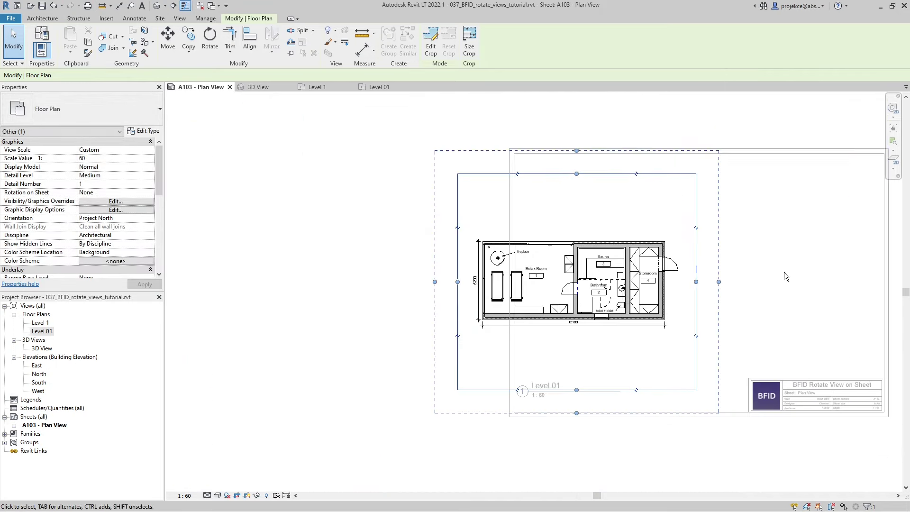
Step: Deactivate the viewport, zoom to fit the sheet, and move the viewport to the right
double_click(784, 272)
key(z)
key(f)
click(439, 280)
drag(439, 280, 518, 274)
Step: Reselect the Level 01 viewport to confirm its Rotation on Sheet is None
click(283, 300)
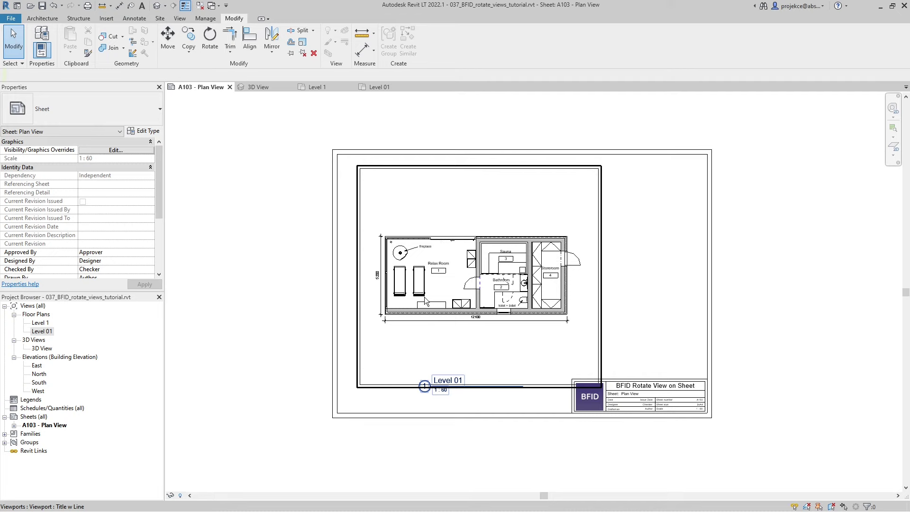
key(alt)
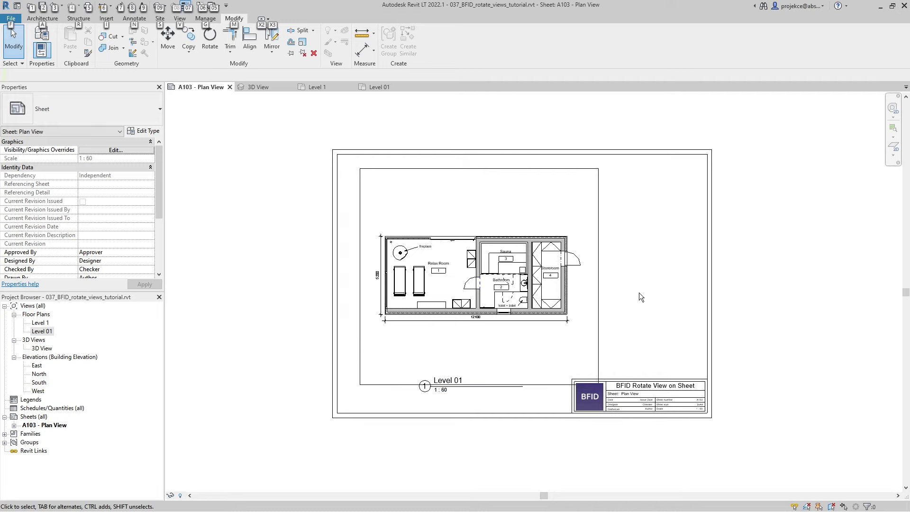
key(alt)
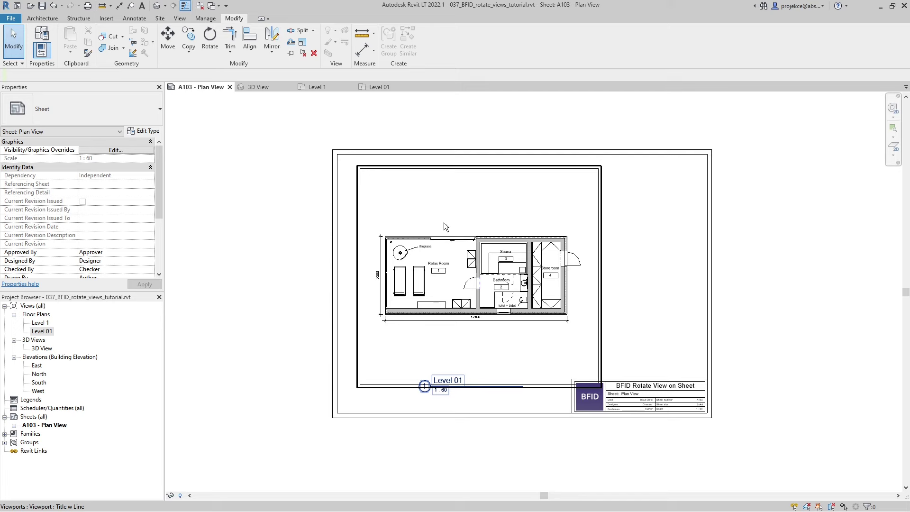
click(426, 172)
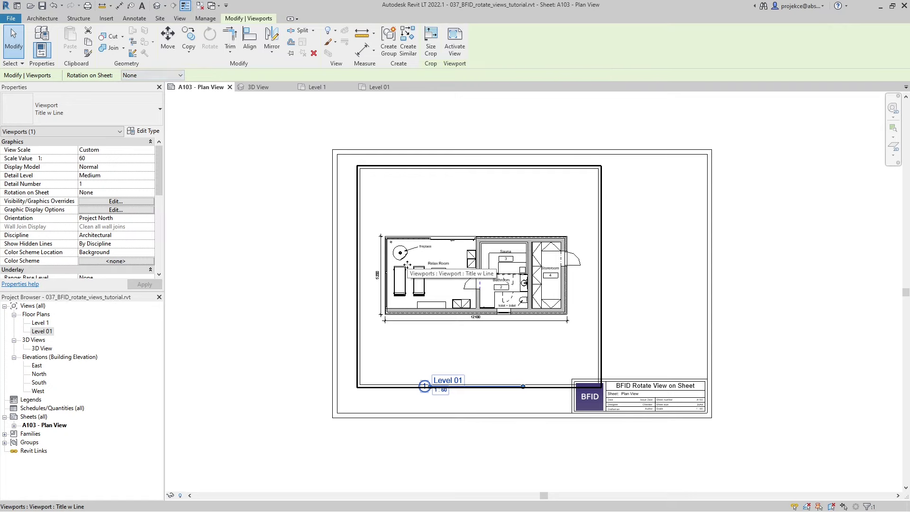
Step: Set the Level 01 viewport's Rotation on Sheet to 90° Clockwise
click(160, 77)
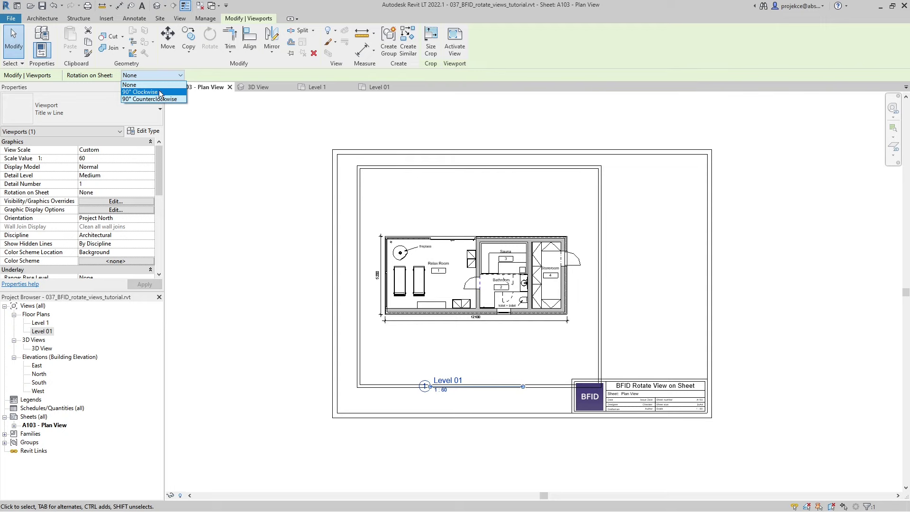
click(158, 92)
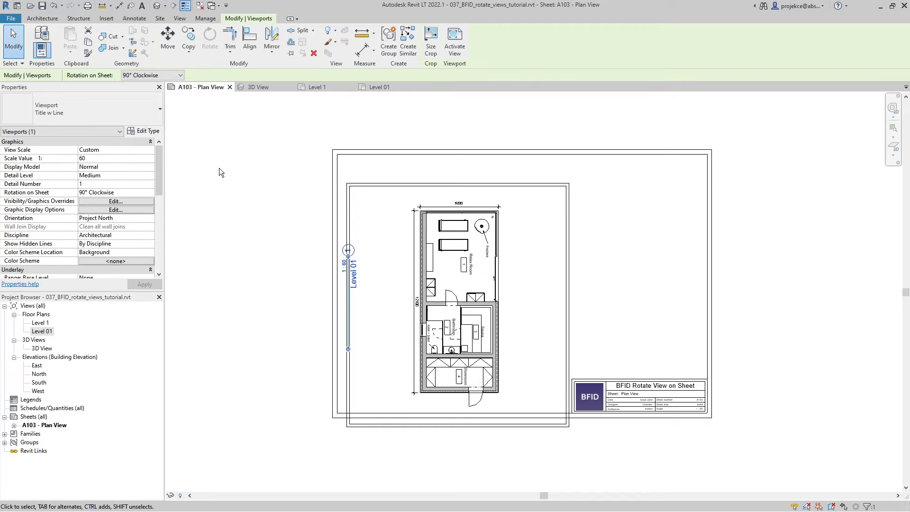
click(275, 320)
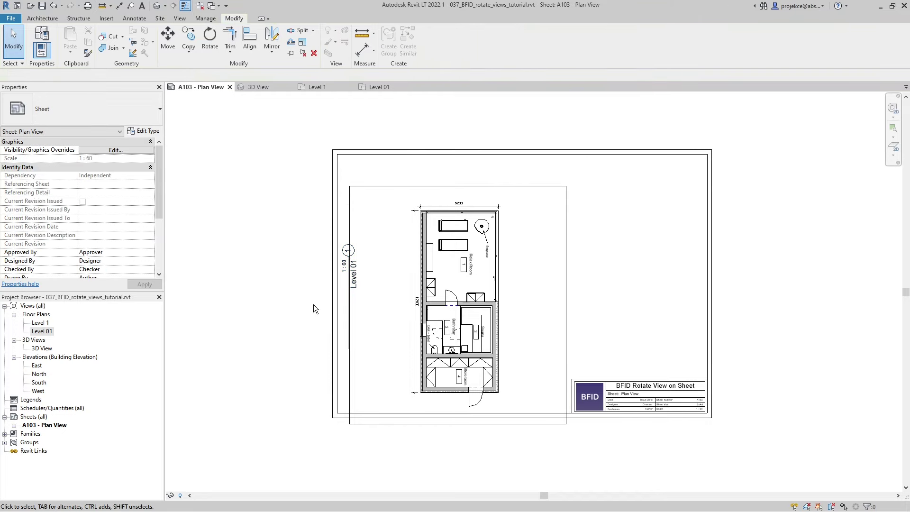
Step: Drag the Level 01 viewport title up so it runs beside the plan
click(349, 302)
drag(349, 302, 394, 300)
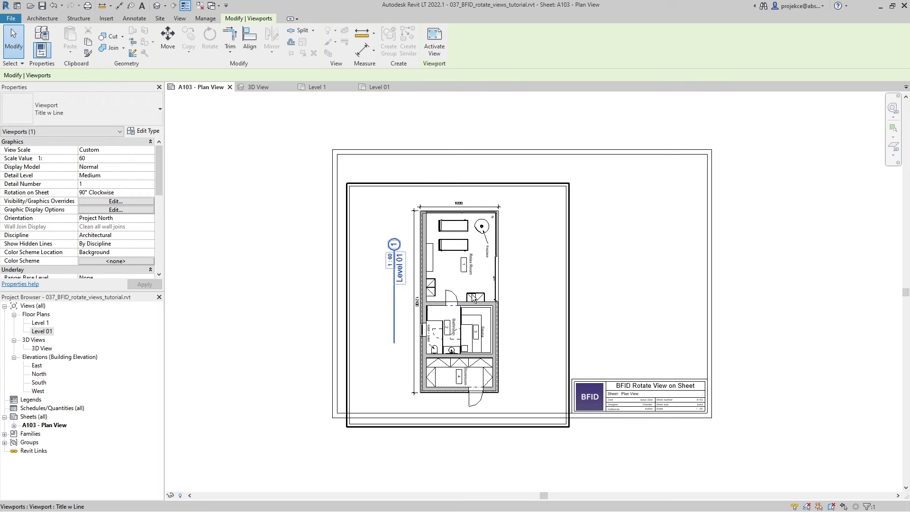
scroll(471, 288, up, 1)
scroll(474, 327, up, 1)
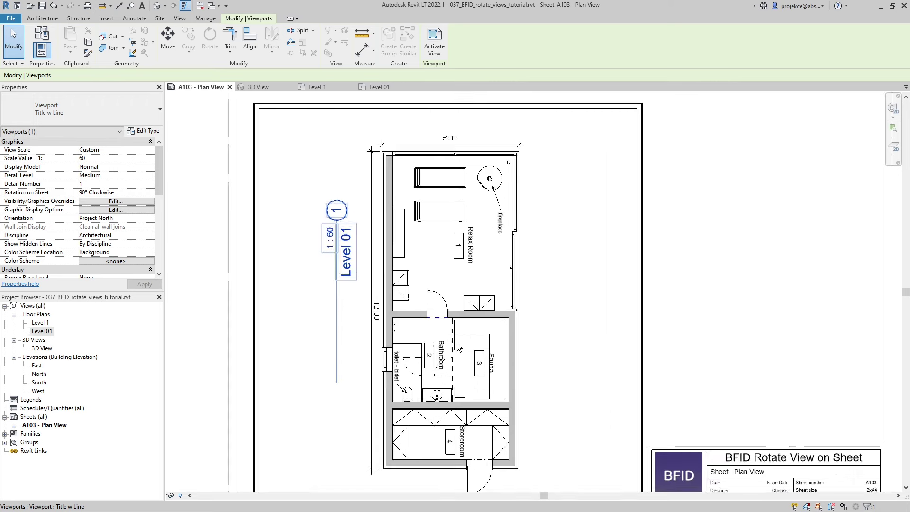
scroll(470, 379, down, 1)
scroll(465, 358, down, 1)
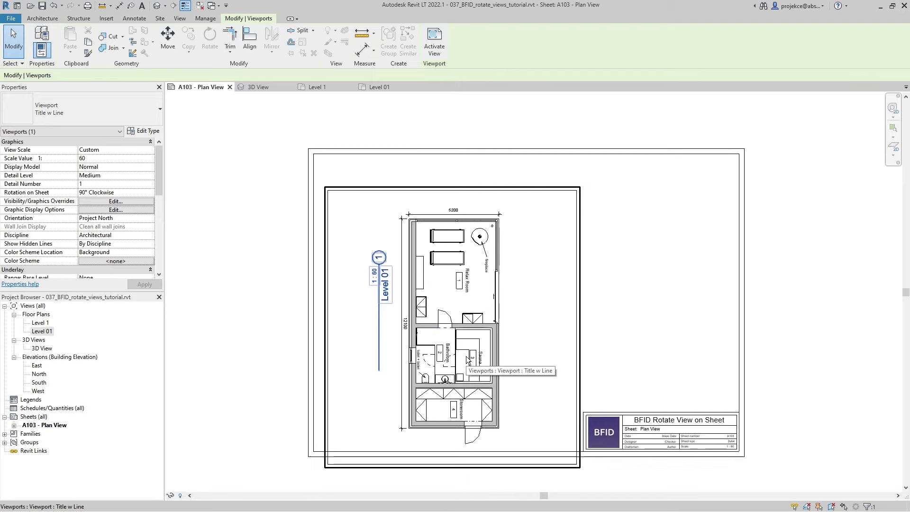
Step: Change the Level 01 viewport's Rotation on Sheet to 90° Counterclockwise
click(510, 210)
click(152, 75)
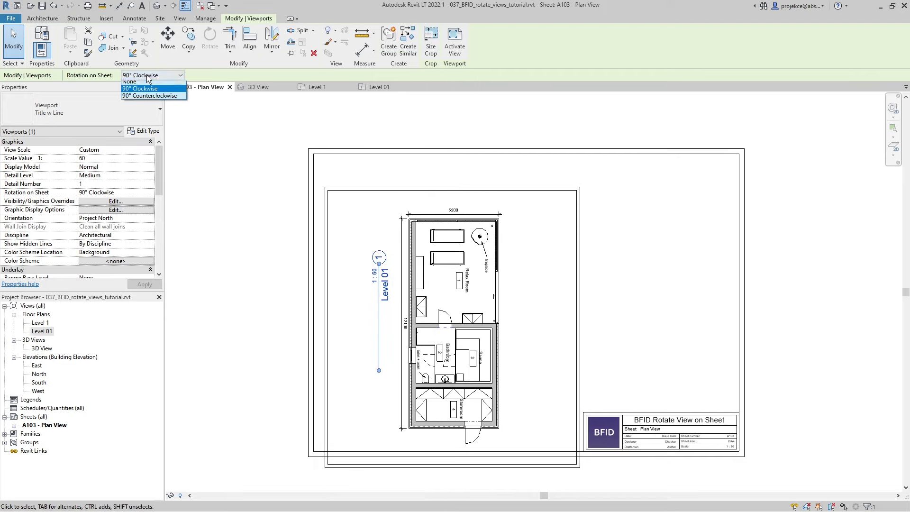
click(150, 100)
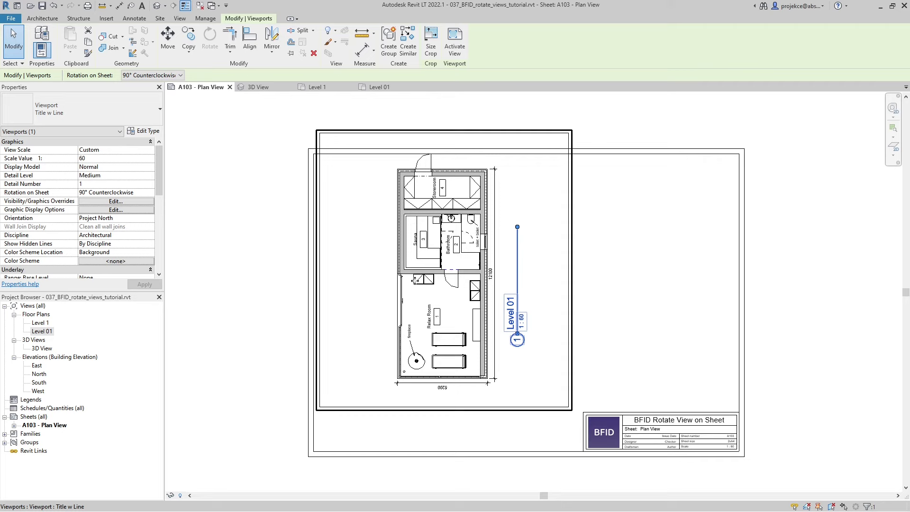
Step: Move the viewport lower on sheet A103 and deselect it
drag(451, 252, 451, 284)
drag(523, 303, 522, 303)
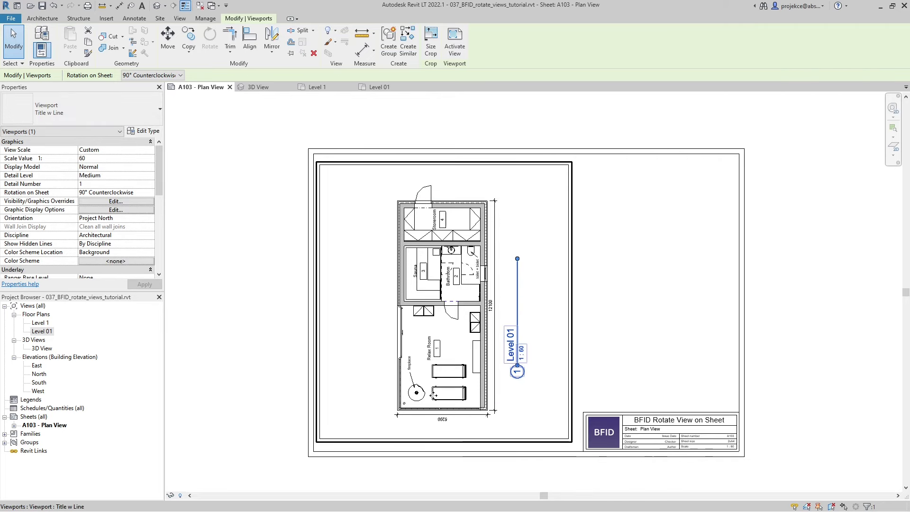
click(698, 266)
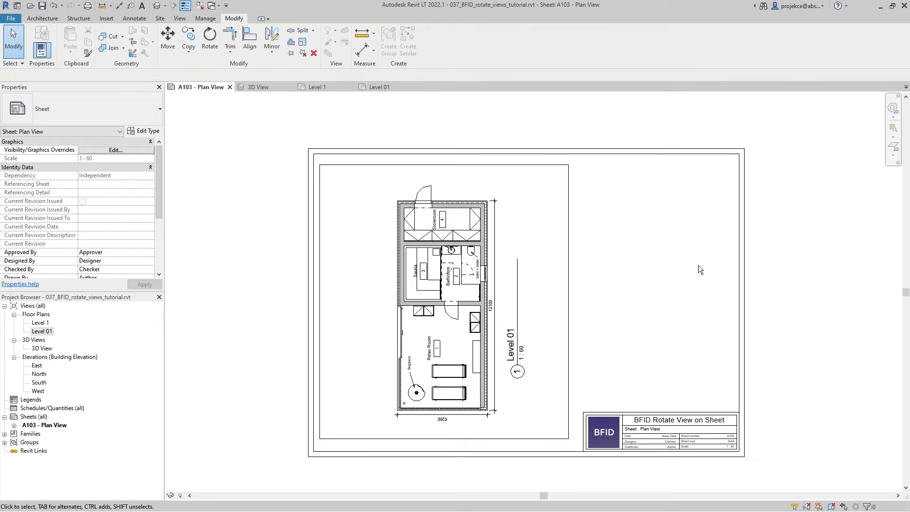
click(571, 281)
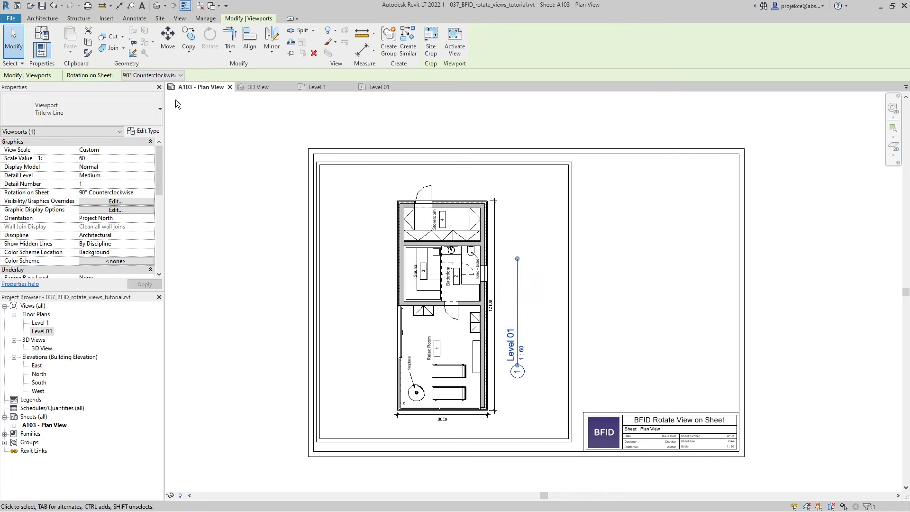
click(256, 274)
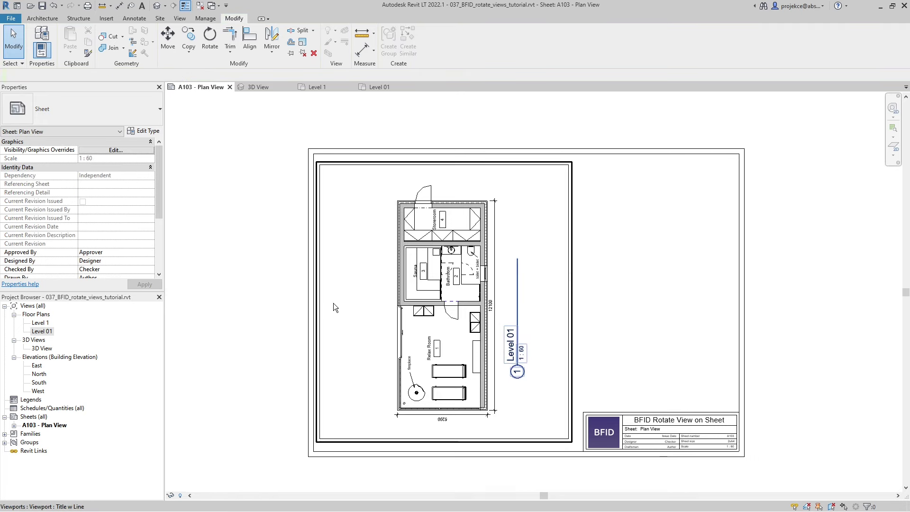
Step: Rotate the A3_BFID_landscape title block 90° into portrait using RO
click(740, 300)
key(r)
key(o)
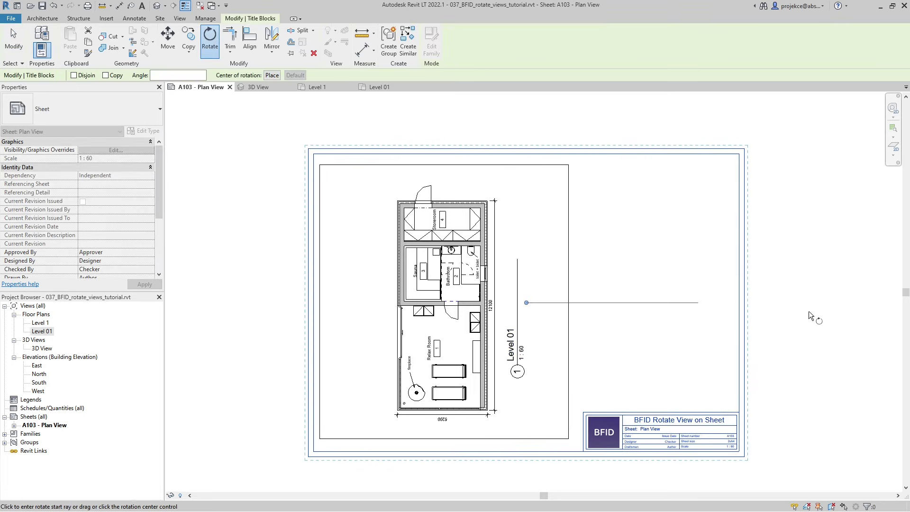
click(809, 311)
text(90)
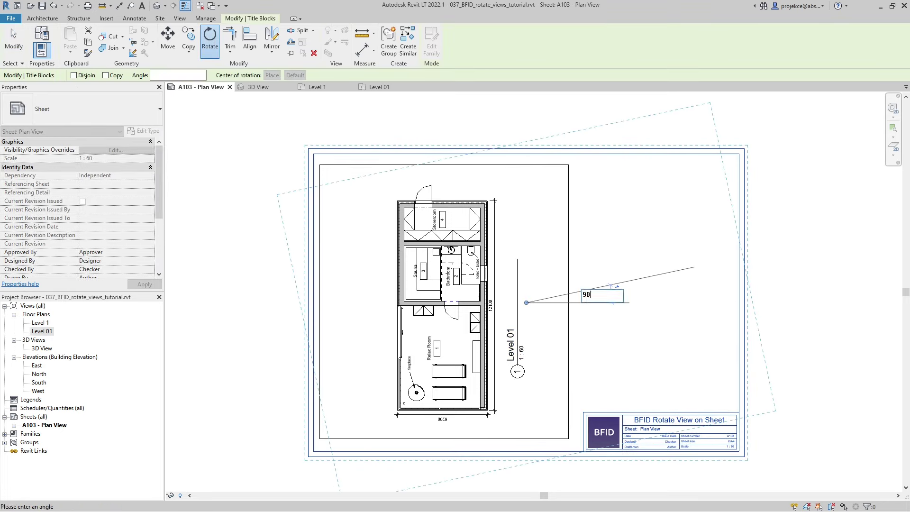
key(Return)
Step: Move the rotated title block left to frame the Level 01 plan, keeping the sheet name Plan View
scroll(794, 245, down, 2)
click(701, 209)
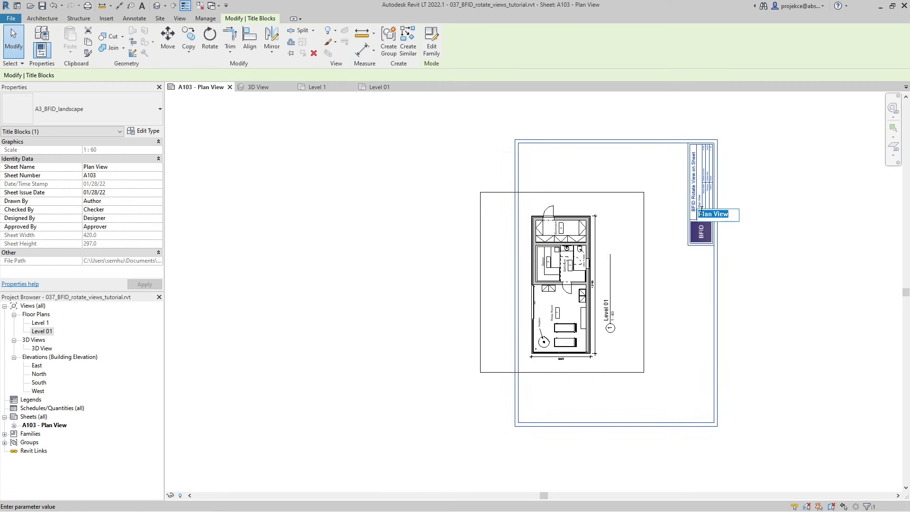
click(718, 321)
click(722, 318)
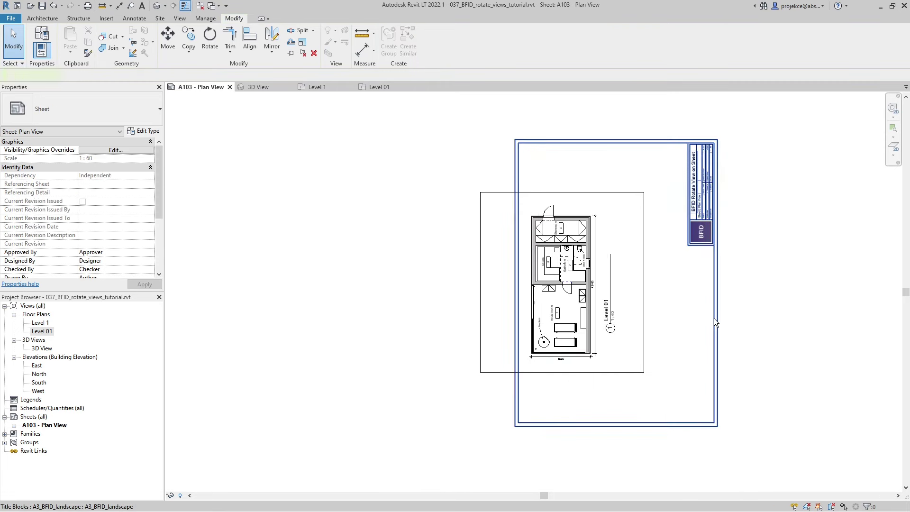
drag(716, 322, 668, 316)
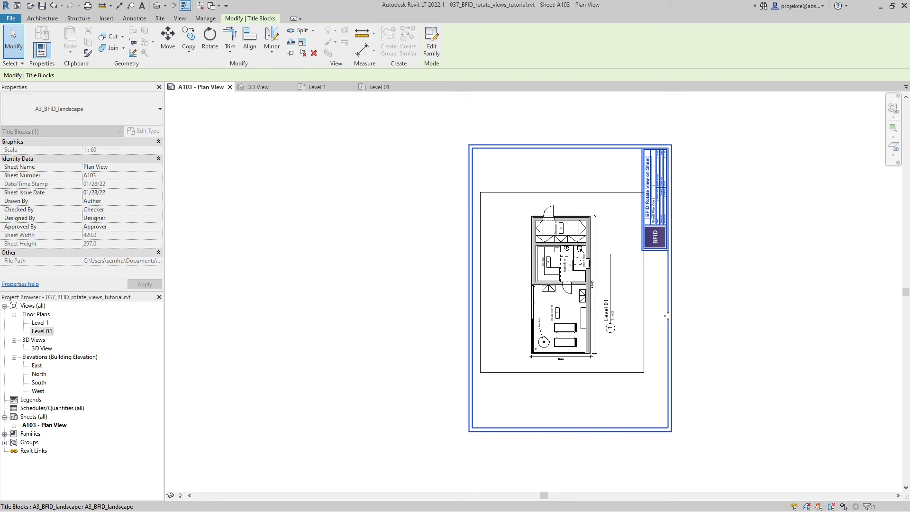
key(Escape)
Step: Select the Level 01 viewport to confirm its 90° Counterclockwise Rotation on Sheet
click(573, 293)
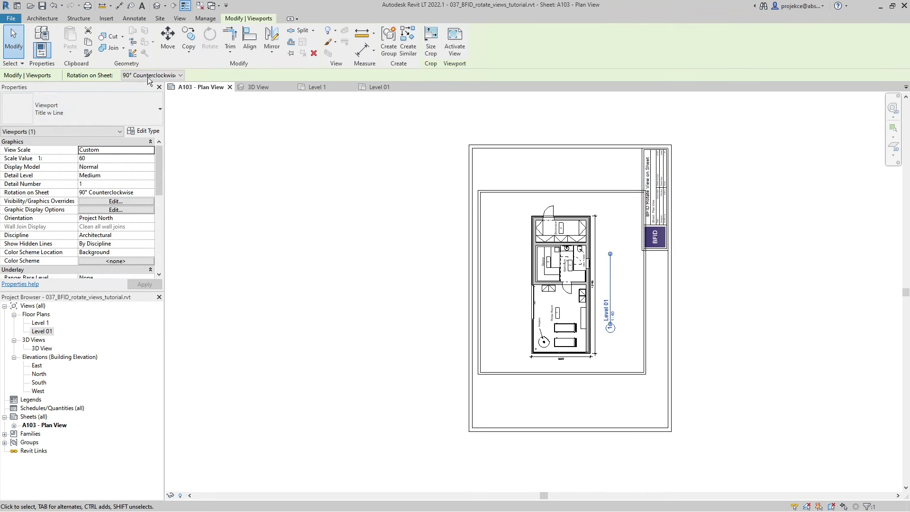
click(659, 316)
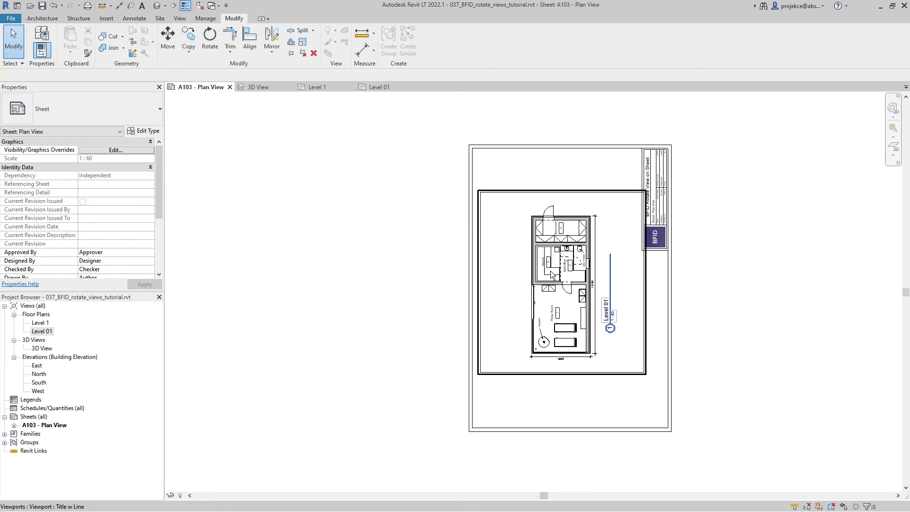
click(610, 372)
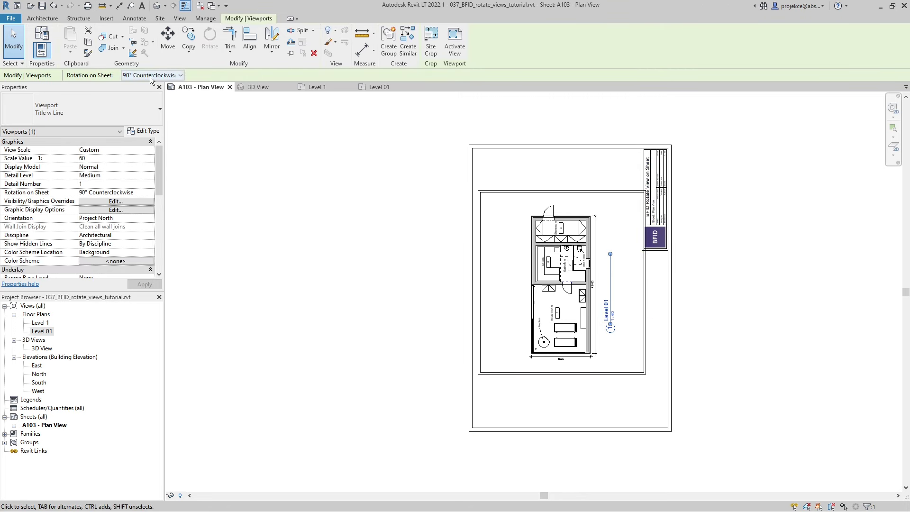